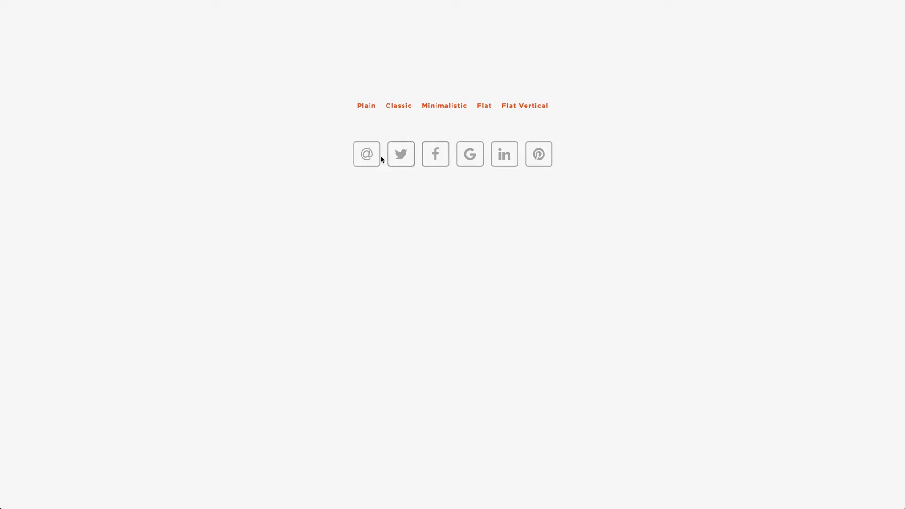
- On the MuseThemes demo, try the Facebook share, then preview the Classic, Flat and Flat Vertical styles
{"action": "left_click", "coordinate": [436, 160]}
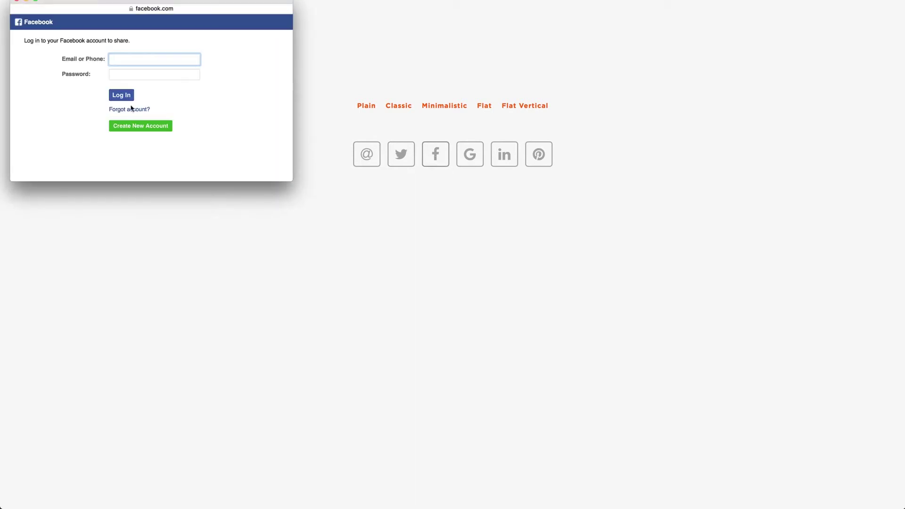
{"action": "left_click", "coordinate": [16, 2]}
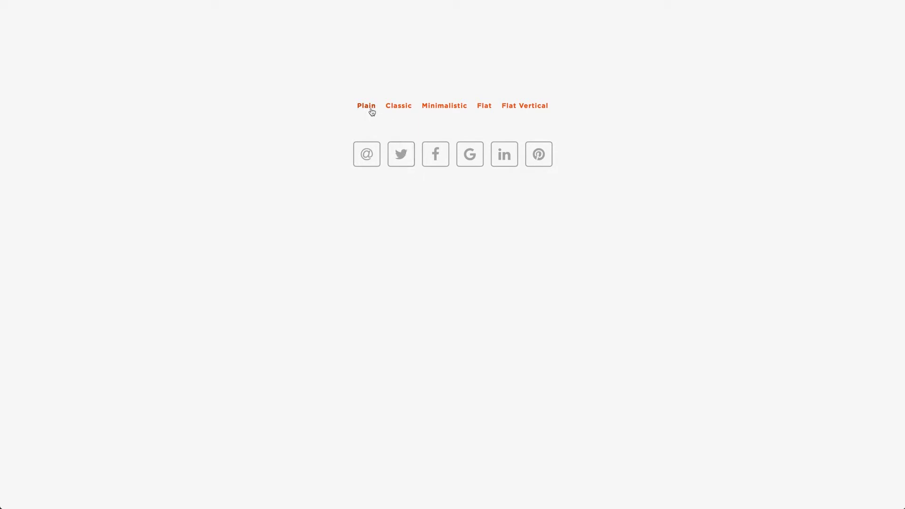
{"action": "left_click", "coordinate": [398, 108]}
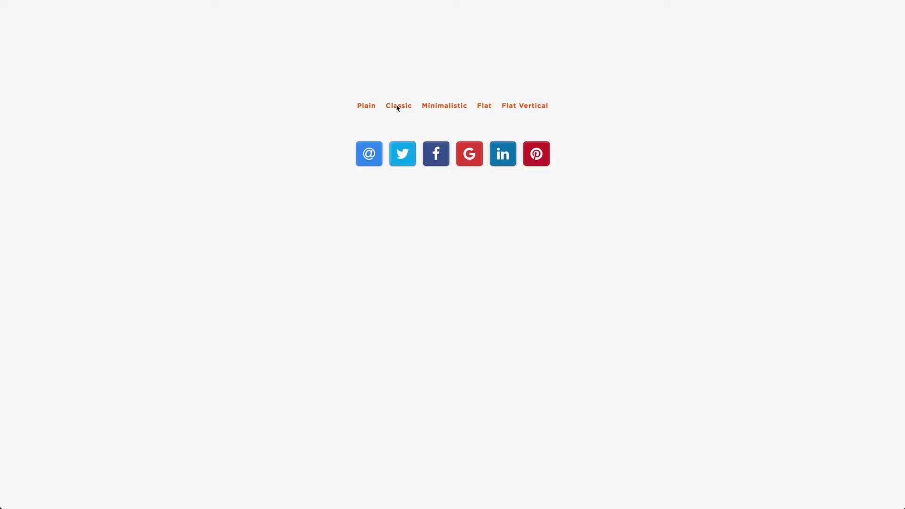
{"action": "left_click", "coordinate": [484, 107]}
{"action": "left_click", "coordinate": [524, 108]}
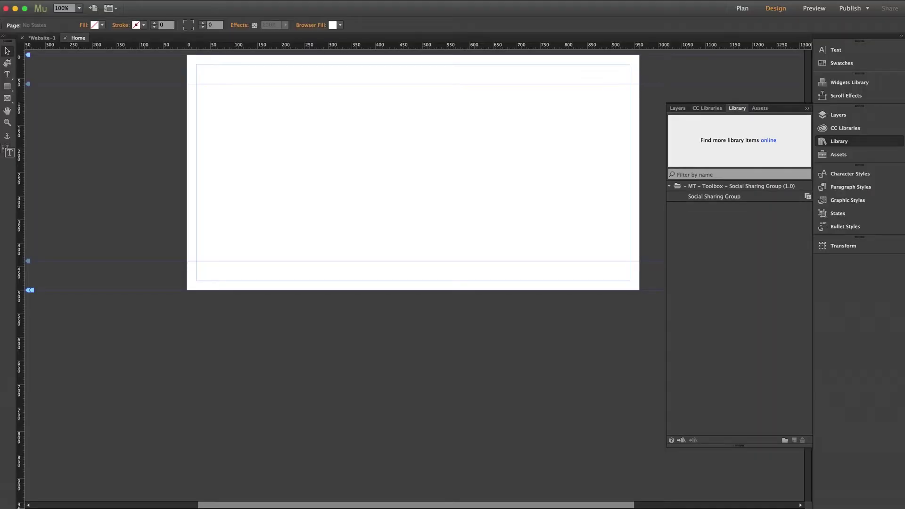
- Drag the Social Sharing Group widget from the Library onto the Home page, nudge it lower, and open its options
{"action": "left_click_drag", "start_coordinate": [714, 196], "coordinate": [294, 140]}
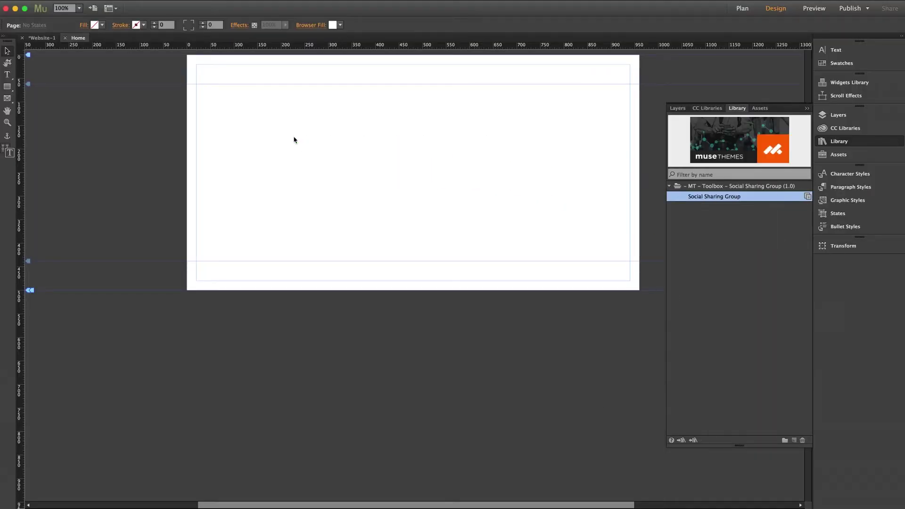
{"action": "left_click", "coordinate": [332, 112]}
{"action": "left_click", "coordinate": [829, 141]}
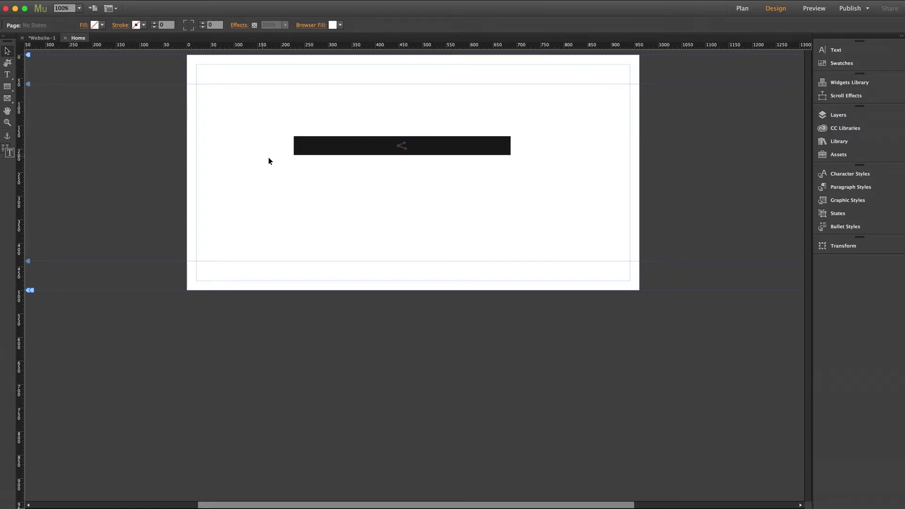
{"action": "mouse_move", "coordinate": [405, 154]}
{"action": "left_mouse_down"}
{"action": "mouse_move", "coordinate": [420, 156]}
{"action": "mouse_move", "coordinate": [382, 162]}
{"action": "mouse_move", "coordinate": [390, 162]}
{"action": "left_mouse_up"}
{"action": "left_click", "coordinate": [421, 189]}
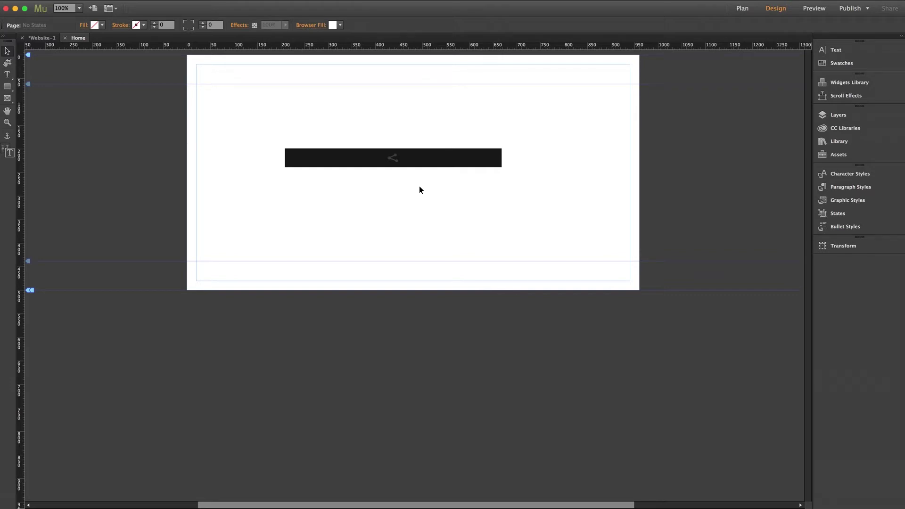
{"action": "left_click", "coordinate": [480, 164]}
{"action": "left_click", "coordinate": [510, 148]}
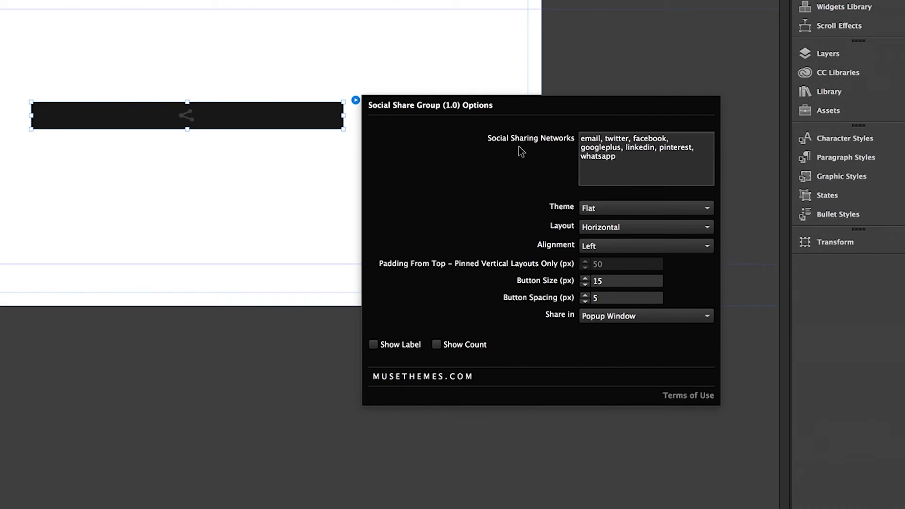
{"action": "left_click", "coordinate": [613, 157]}
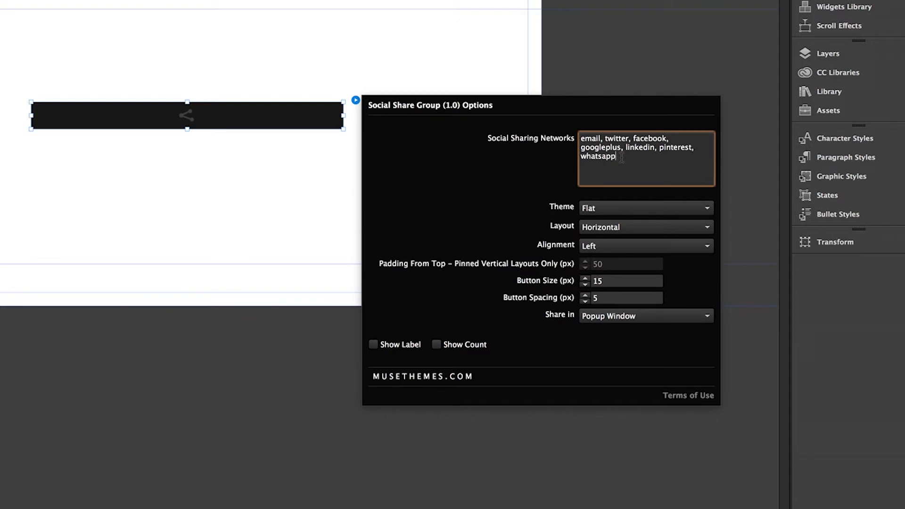
{"action": "key", "text": "super+a"}
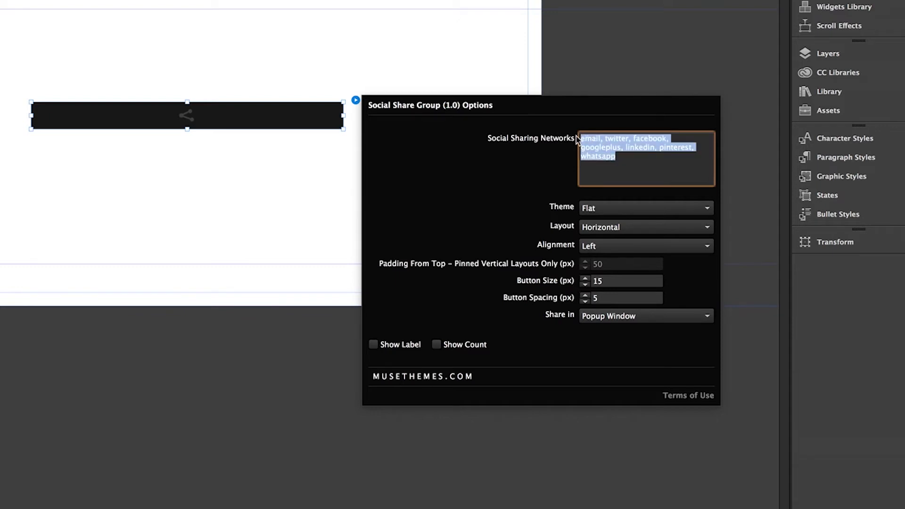
{"action": "left_click", "coordinate": [626, 162]}
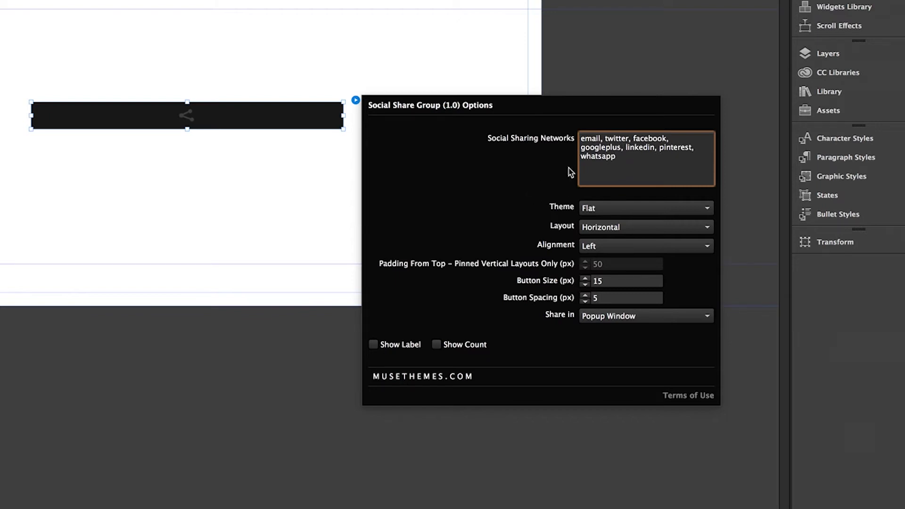
{"action": "double_click", "coordinate": [599, 142]}
{"action": "left_click_drag", "start_coordinate": [622, 158], "coordinate": [567, 159]}
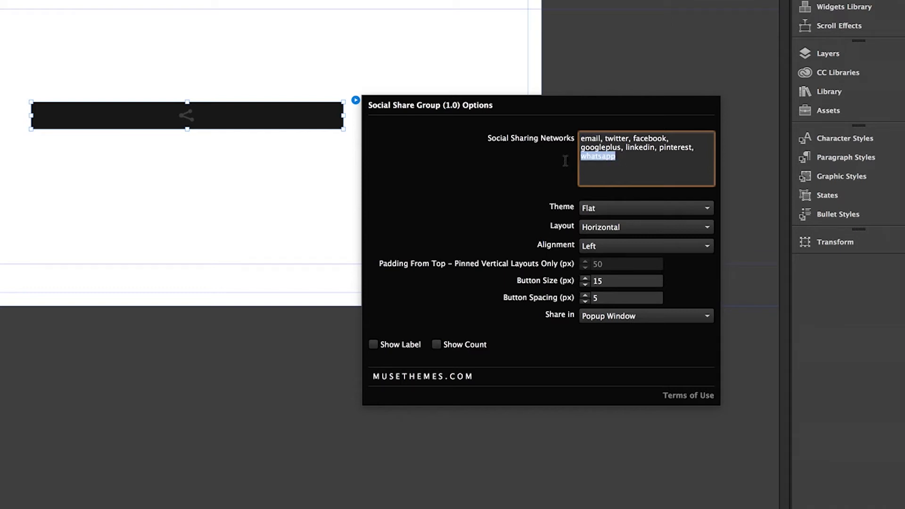
{"action": "left_click", "coordinate": [625, 160]}
- Keep the Flat theme and Horizontal layout for the share buttons, then shift the share bar left
{"action": "left_click", "coordinate": [614, 208]}
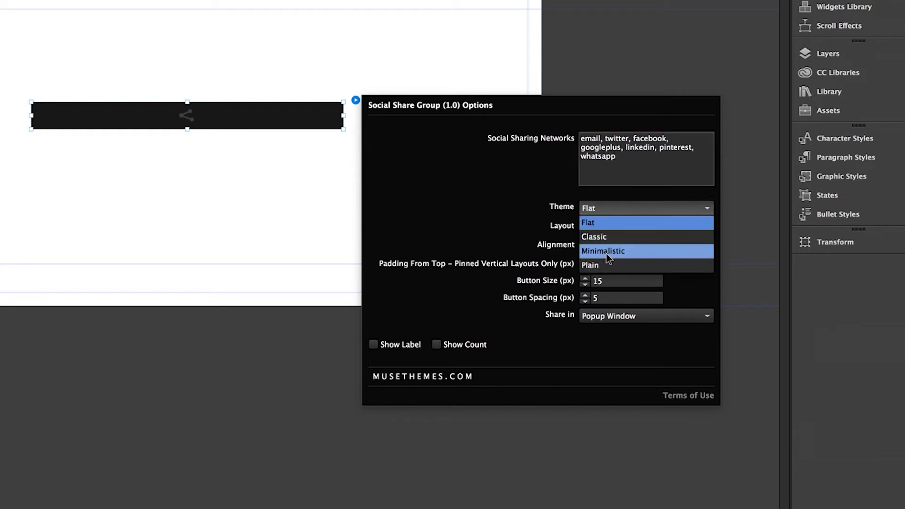
{"action": "left_click", "coordinate": [608, 209]}
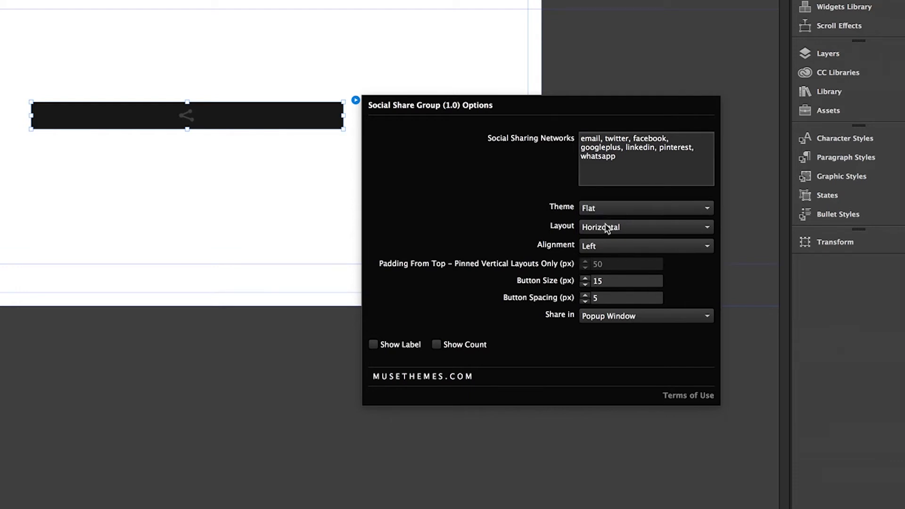
{"action": "left_click", "coordinate": [607, 228]}
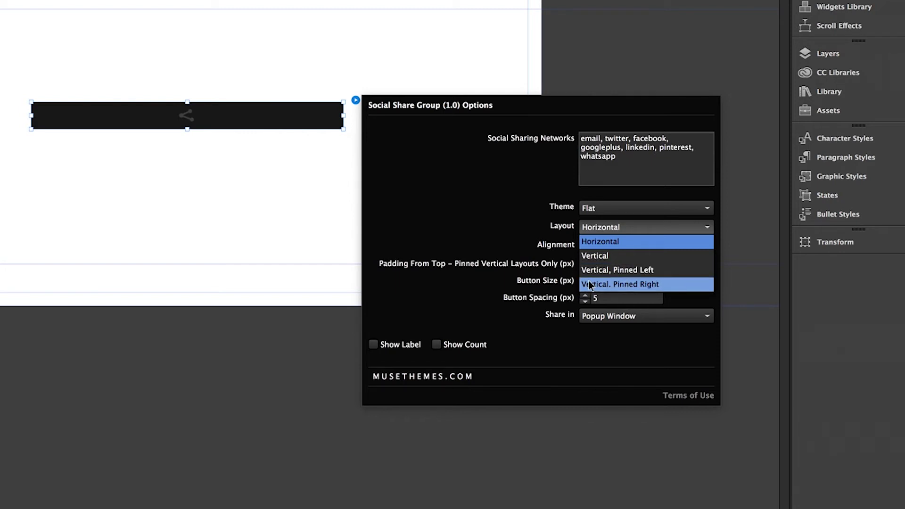
{"action": "left_click", "coordinate": [599, 229]}
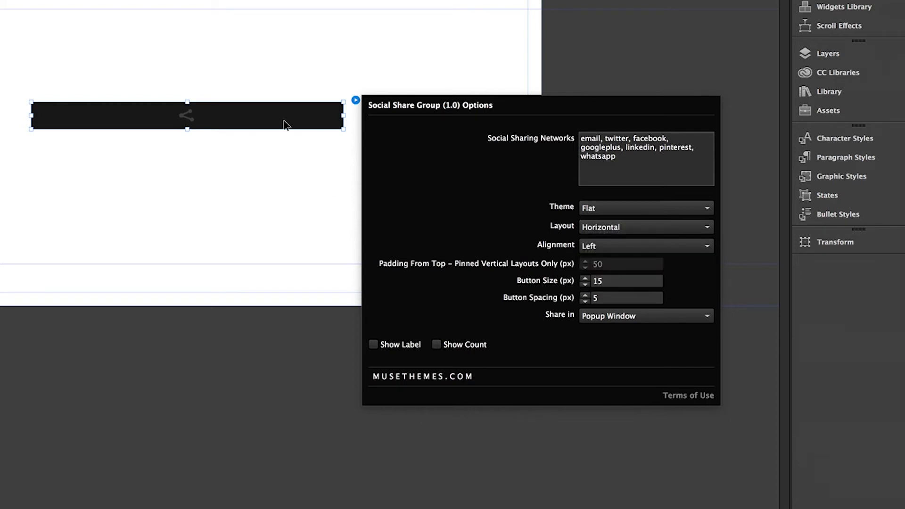
{"action": "left_click", "coordinate": [234, 124]}
{"action": "left_click_drag", "start_coordinate": [234, 124], "coordinate": [166, 125]}
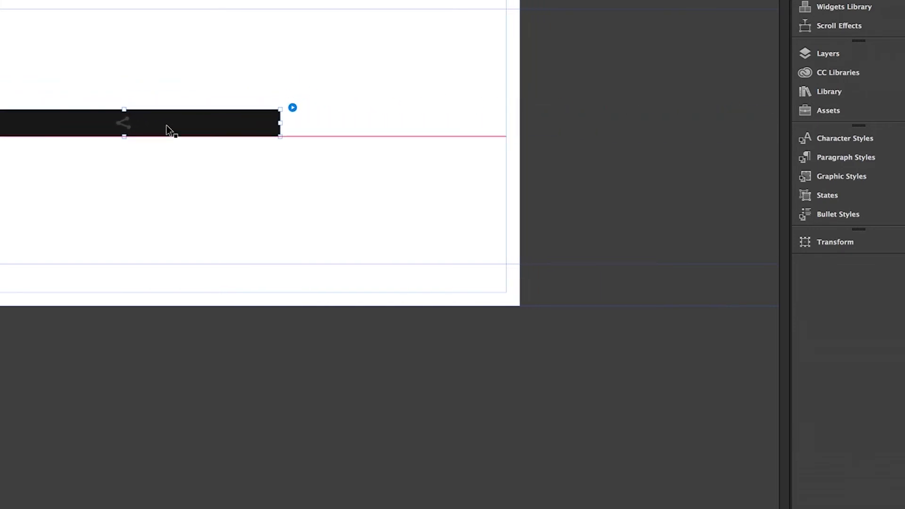
- Leave the share buttons' alignment at Left in the widget options
{"action": "left_click", "coordinate": [292, 107]}
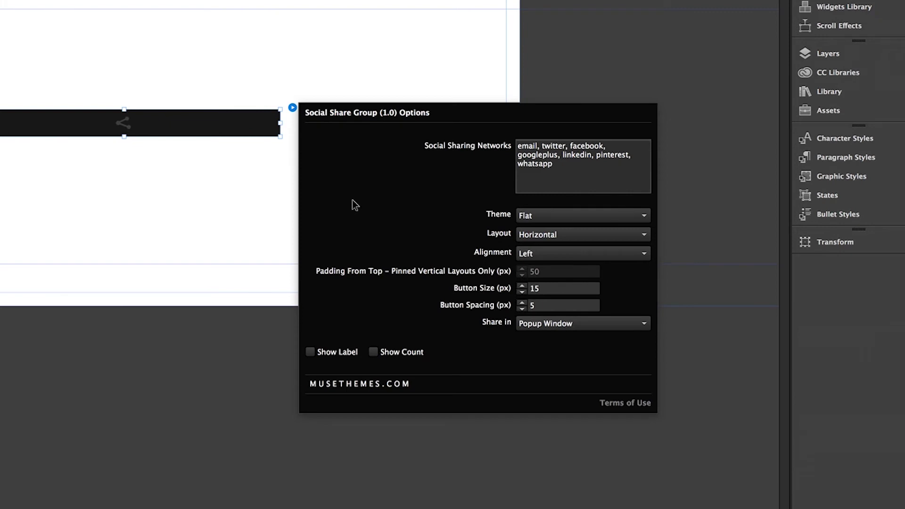
{"action": "left_click", "coordinate": [521, 255]}
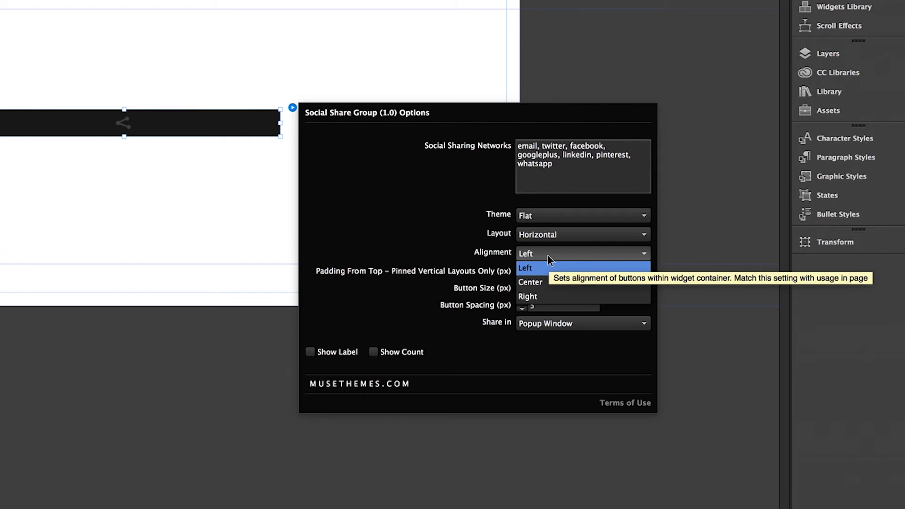
{"action": "left_click", "coordinate": [549, 259]}
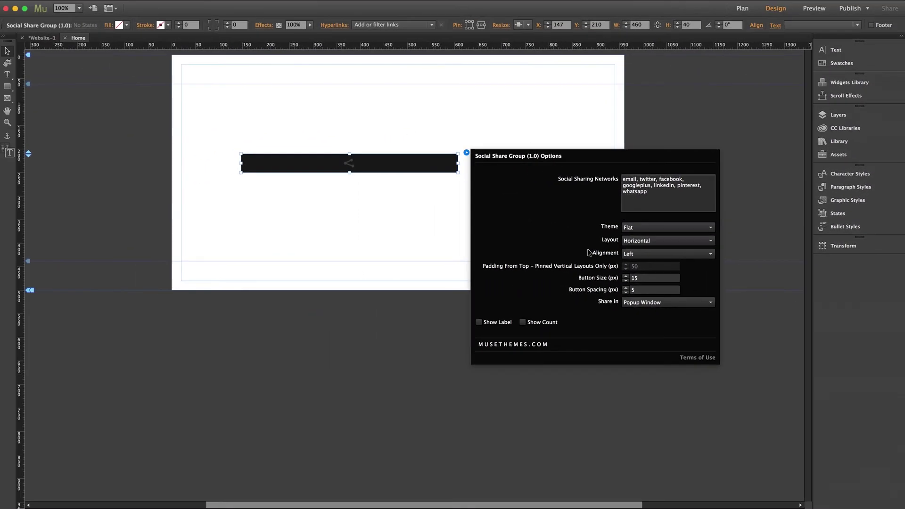
{"action": "left_click", "coordinate": [333, 183]}
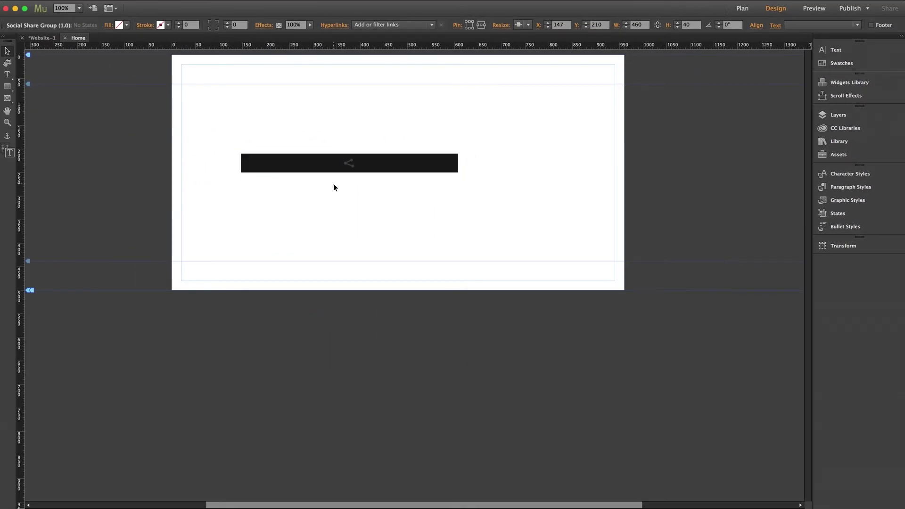
- Drag the share widget up to the top guide of the page
{"action": "left_click", "coordinate": [325, 169]}
{"action": "left_click_drag", "start_coordinate": [318, 179], "coordinate": [365, 80]}
{"action": "left_click", "coordinate": [398, 119]}
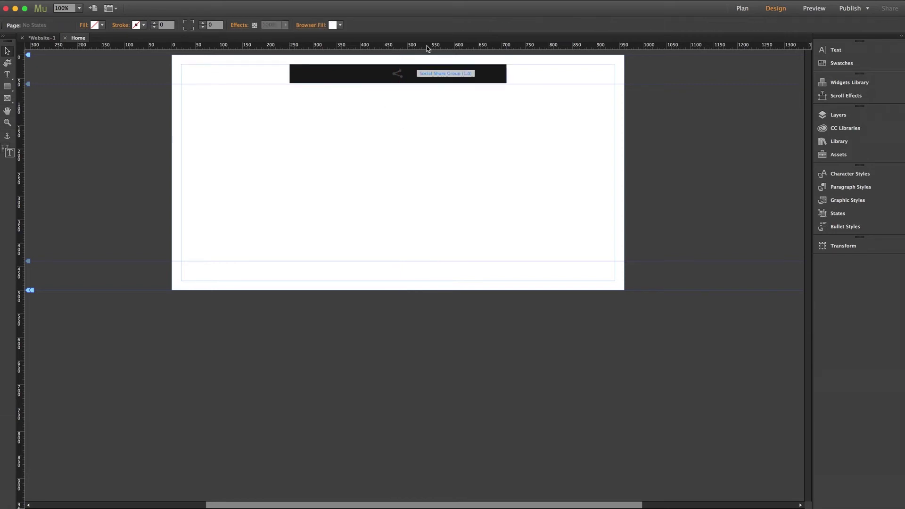
{"action": "left_click", "coordinate": [485, 79]}
- Preview the Home page in the browser with the current share widget settings
{"action": "left_click", "coordinate": [515, 63]}
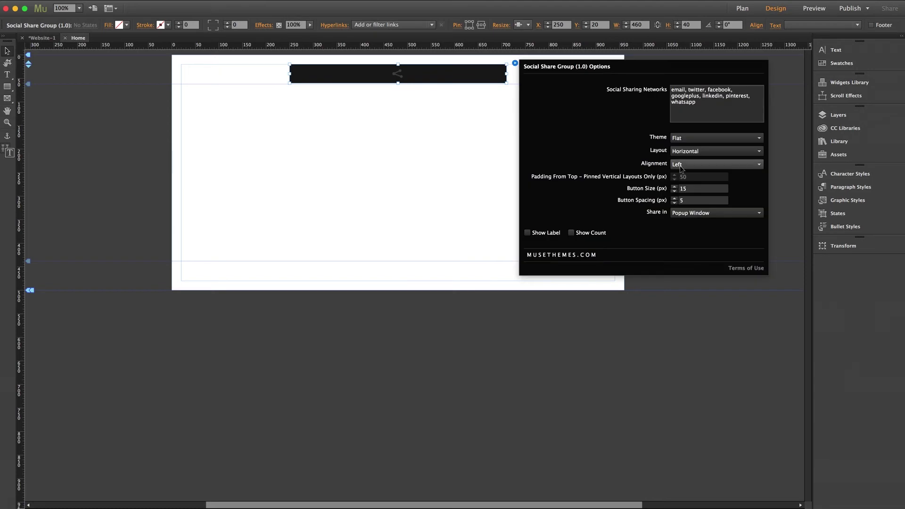
{"action": "left_click", "coordinate": [360, 147]}
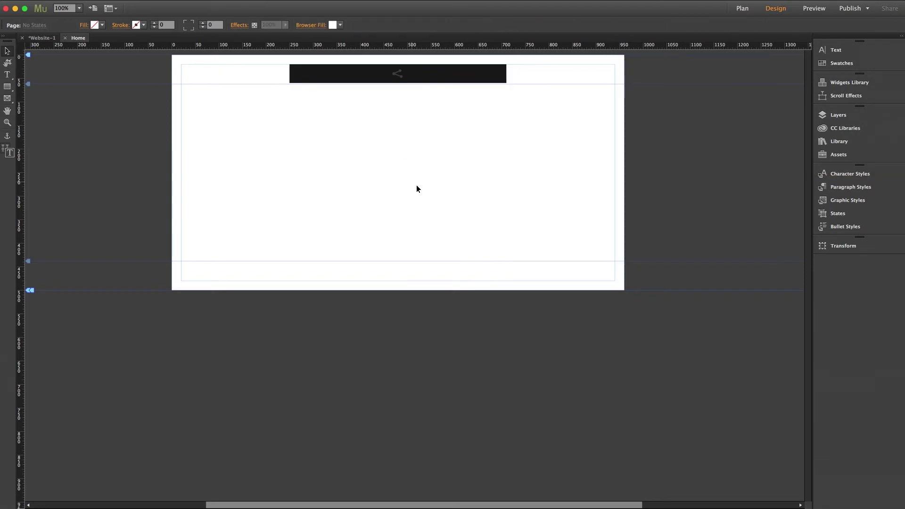
{"action": "key", "text": "super+shift+e"}
- Set the share buttons' Alignment to Center and preview the page in the browser again
{"action": "left_click", "coordinate": [485, 78]}
{"action": "left_click", "coordinate": [515, 63]}
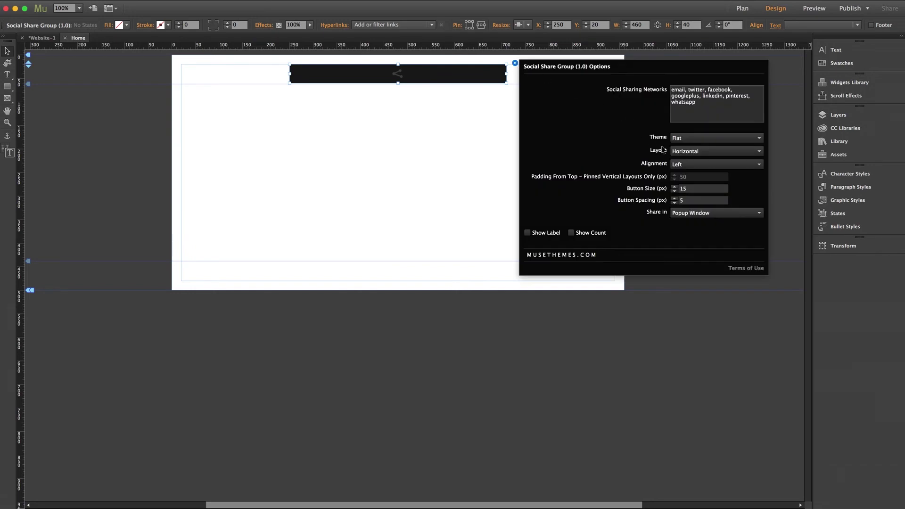
{"action": "left_click", "coordinate": [714, 164]}
{"action": "left_click", "coordinate": [685, 185]}
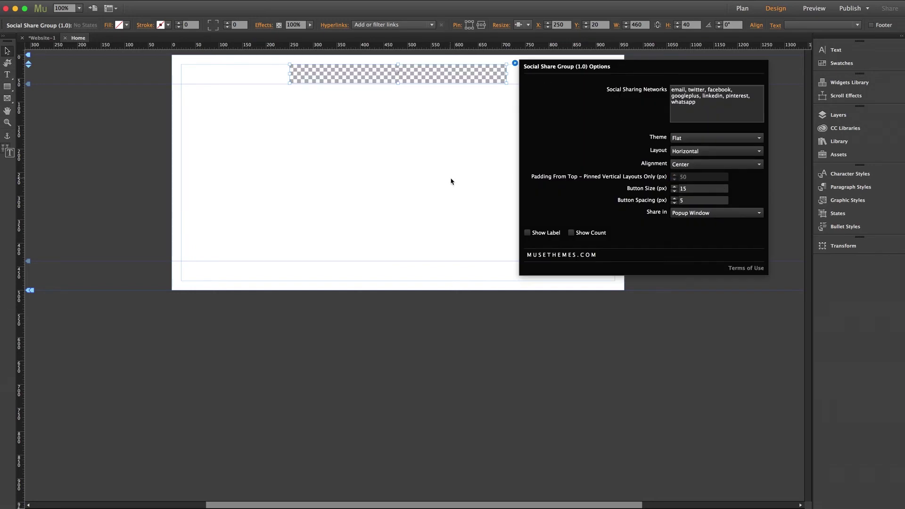
{"action": "left_click", "coordinate": [449, 178]}
{"action": "key", "text": "super+shift+e"}
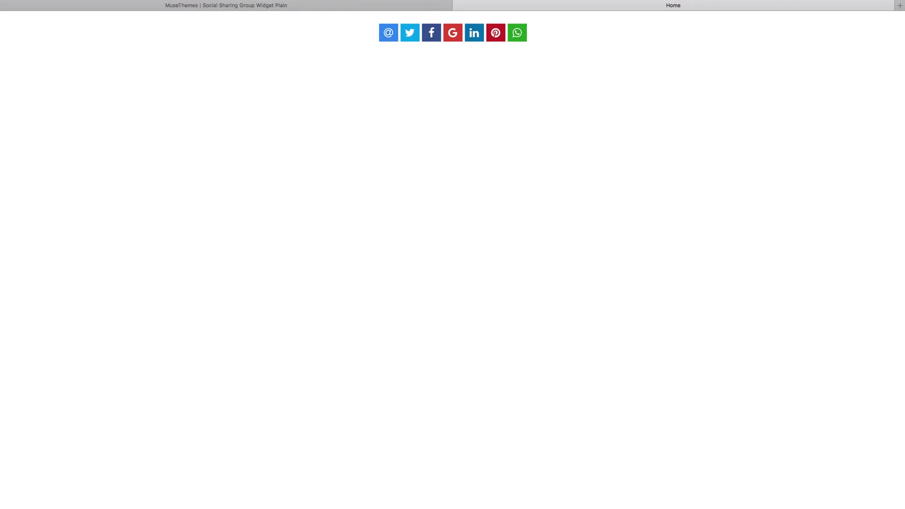
- Return to Muse from the browser and reopen the share widget's options (15 px size, 5 px spacing)
{"action": "key", "text": "super+Tab"}
{"action": "left_click", "coordinate": [494, 81]}
{"action": "left_click", "coordinate": [515, 63]}
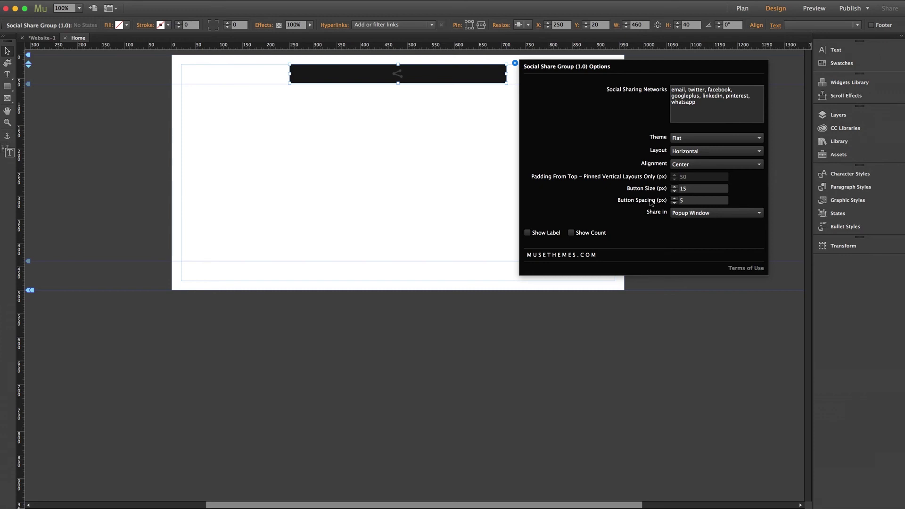
{"action": "left_click", "coordinate": [703, 213]}
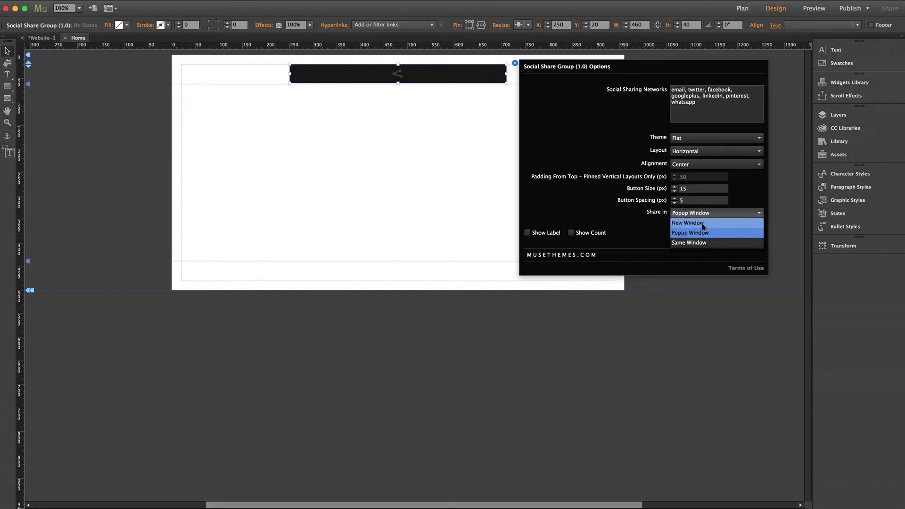
{"action": "left_click", "coordinate": [641, 225]}
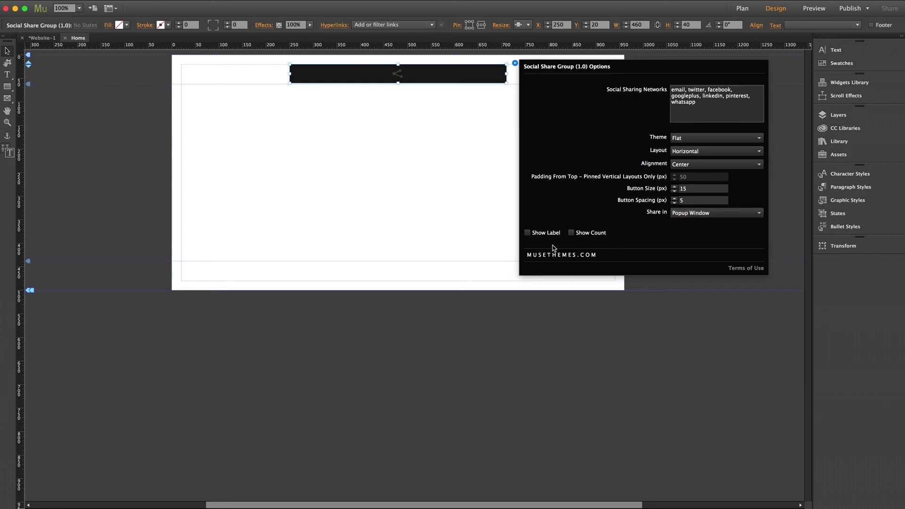